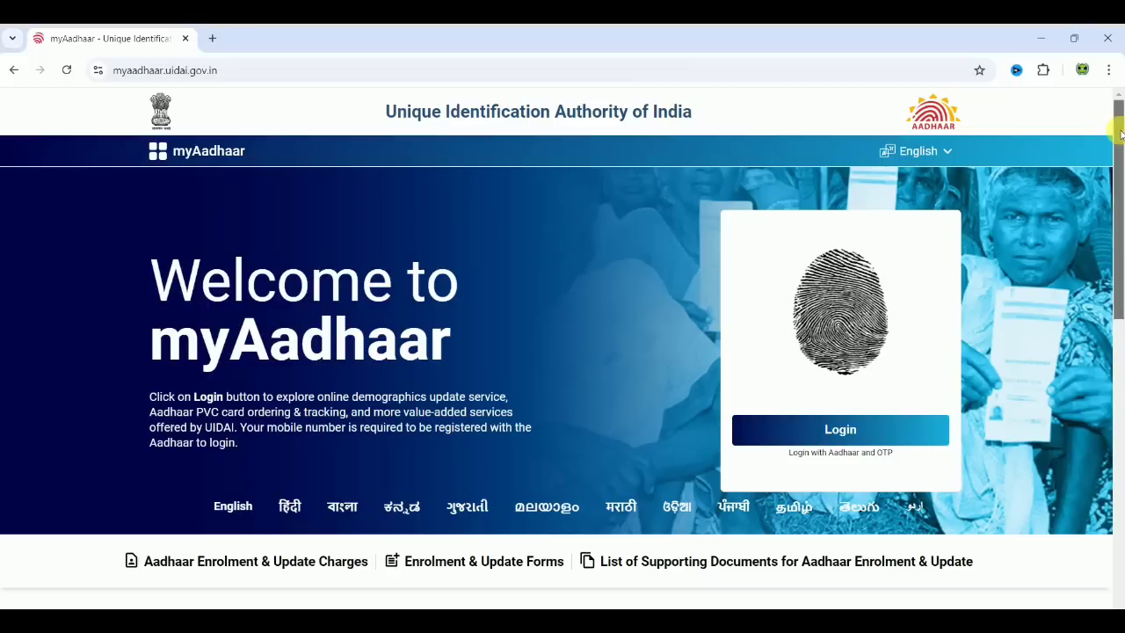
Step: Scroll the welcome page down to services like Check Aadhaar Validity and Book an Appointment
drag(1120, 132, 1120, 149)
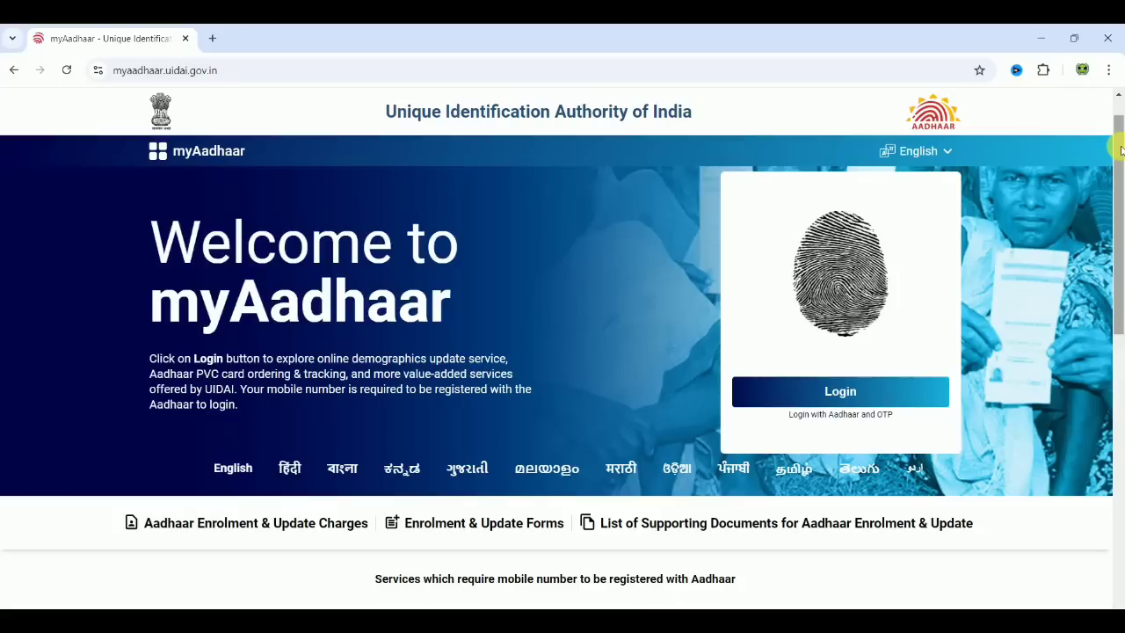
drag(1120, 150, 1120, 444)
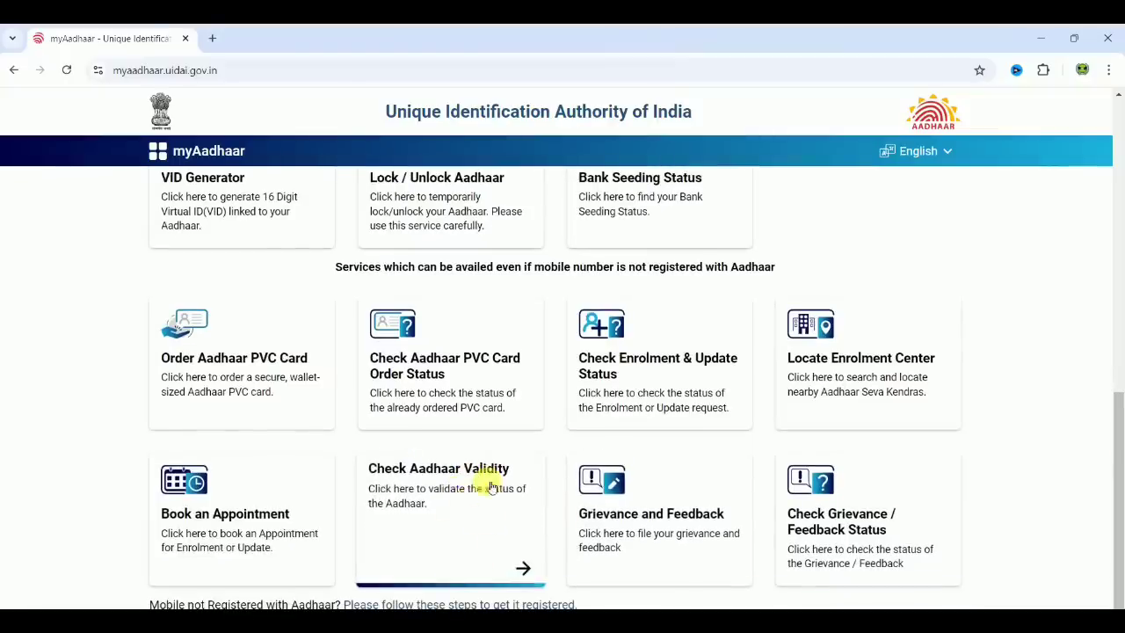
Step: Check Aadhaar validity by pasting the Aadhaar number and submitting it with the captcha
click(473, 503)
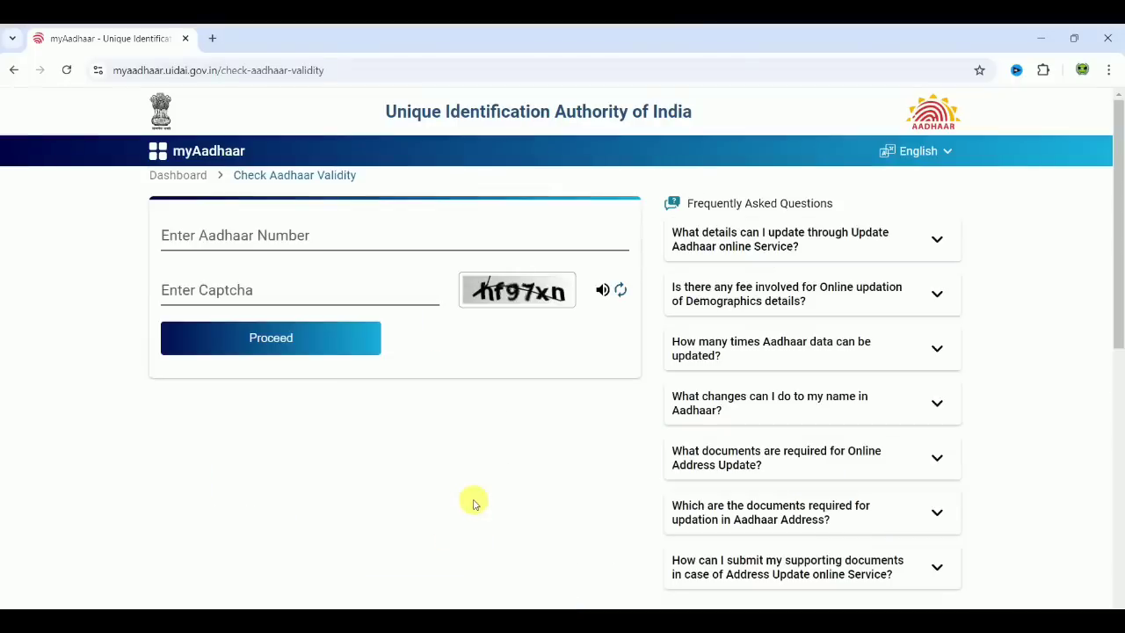
click(274, 247)
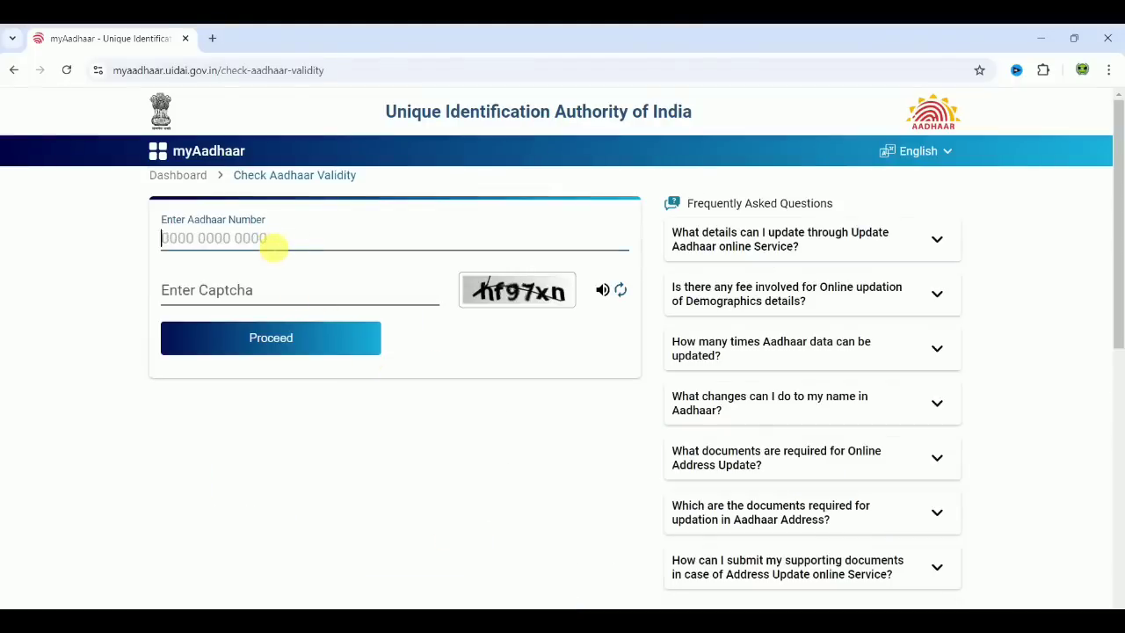
key(ctrl+v)
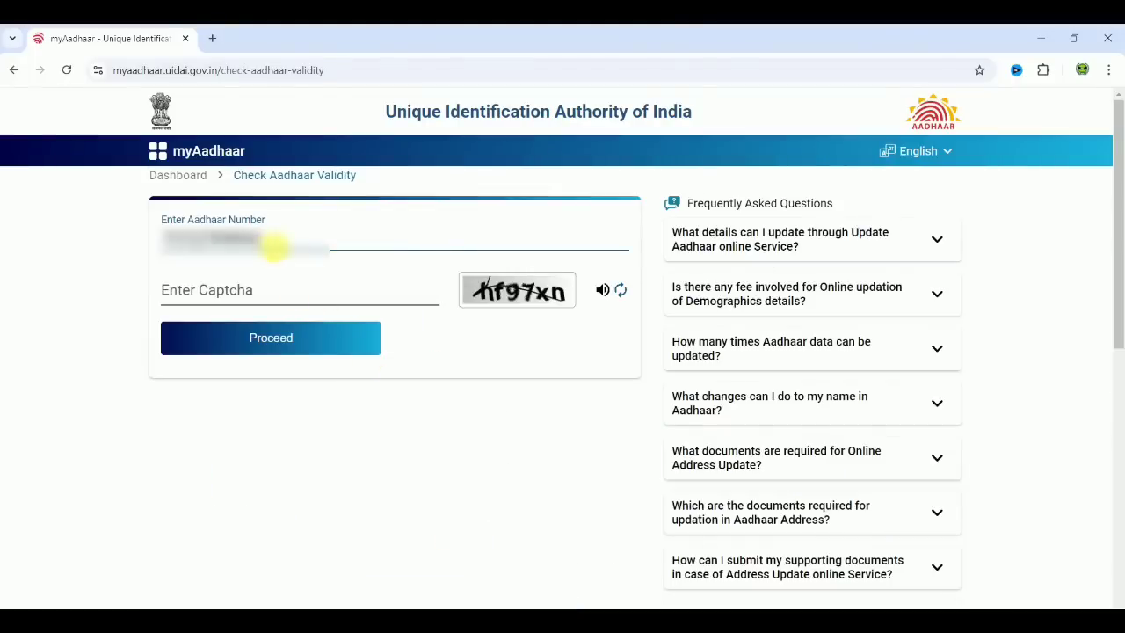
click(197, 296)
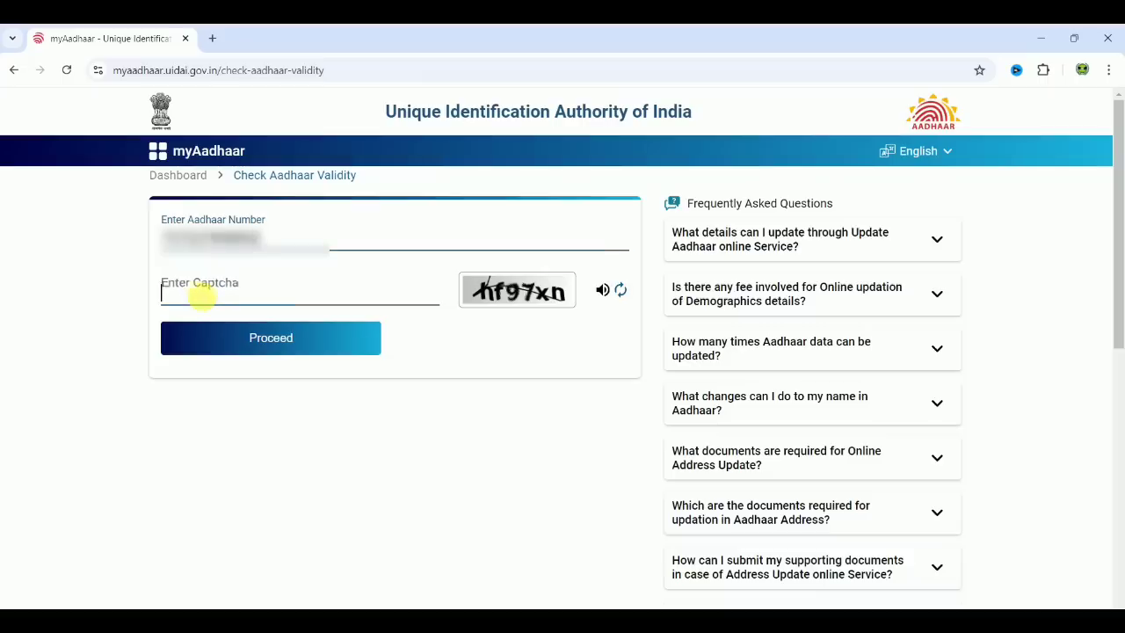
text(hf97xn)
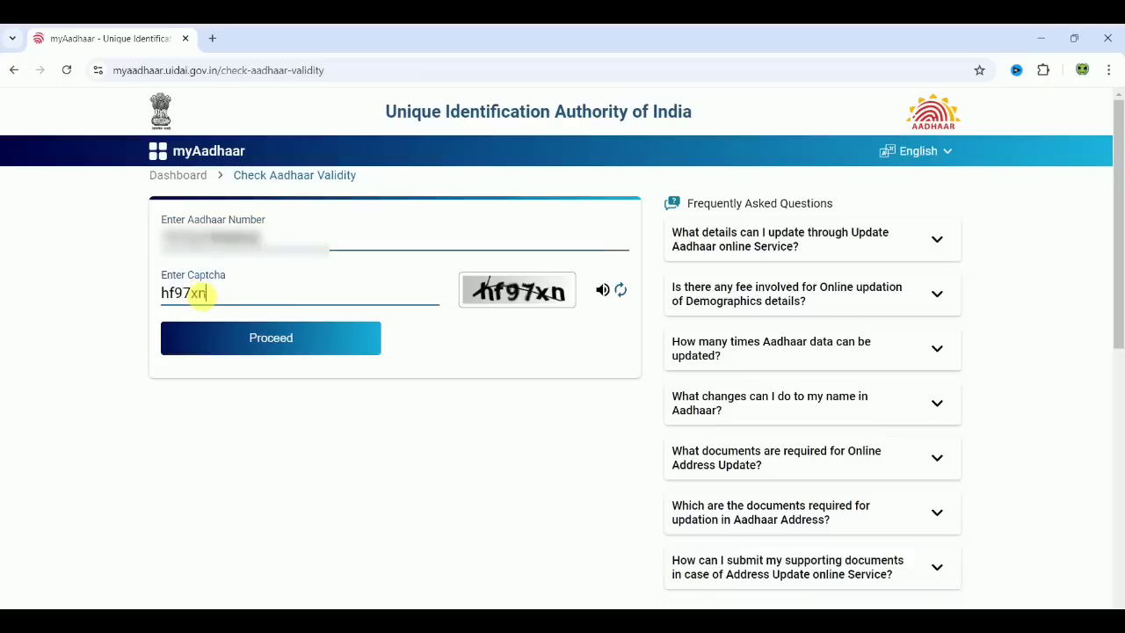
click(259, 338)
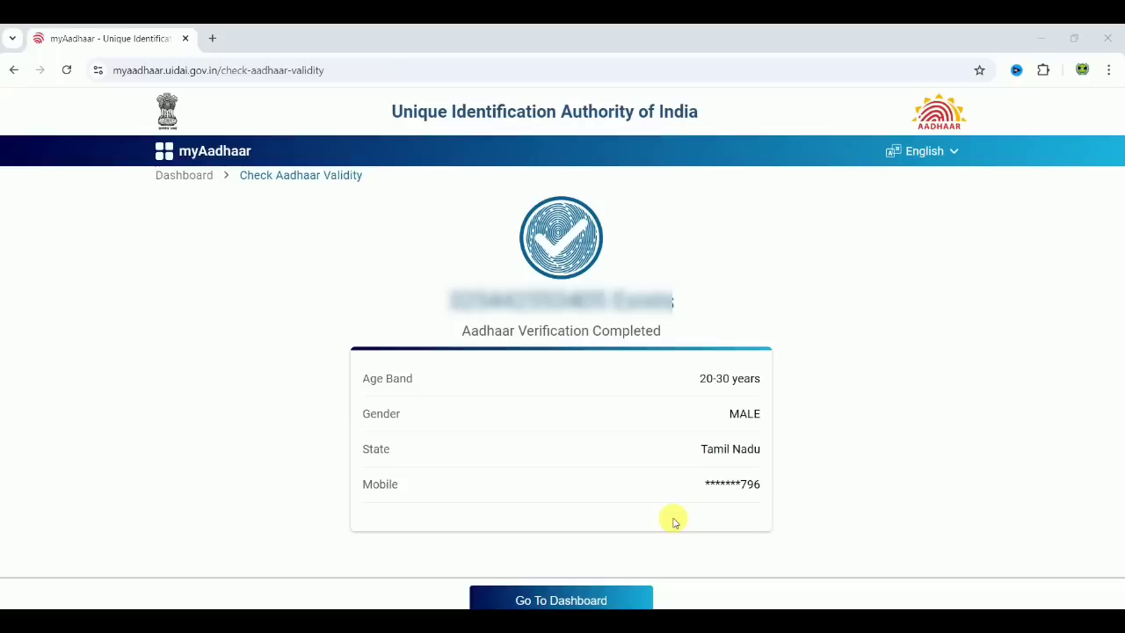
Step: Return to the welcome page and log in with Aadhaar and OTP
click(187, 180)
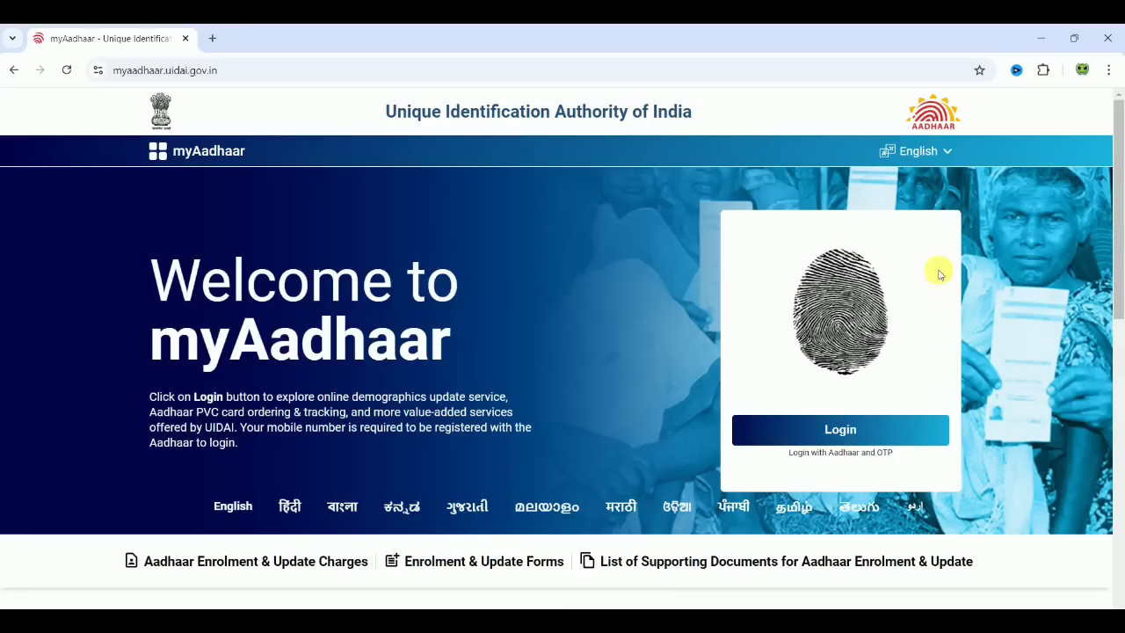
drag(1121, 260, 1112, 313)
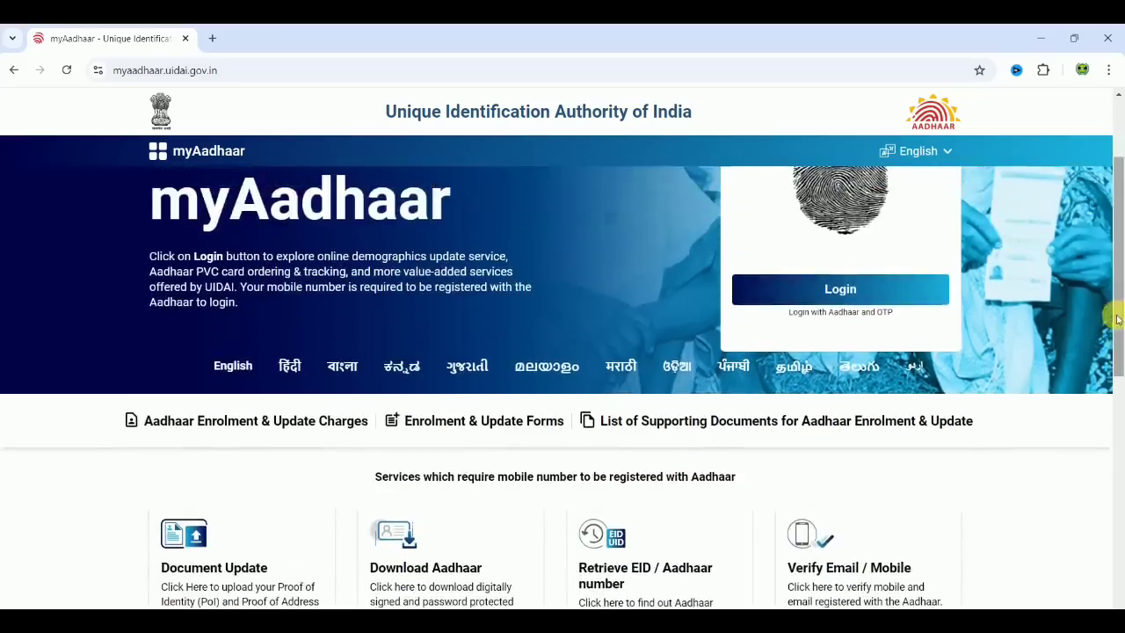
click(878, 297)
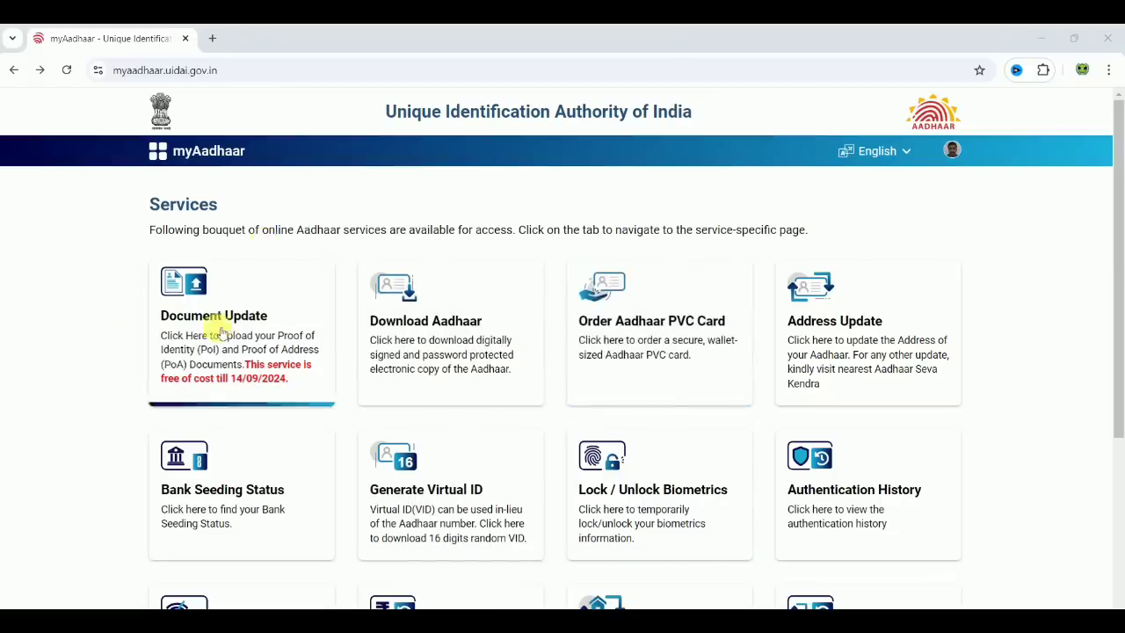
Step: Open the Document Update service and continue past its objective page to How it Works
click(268, 316)
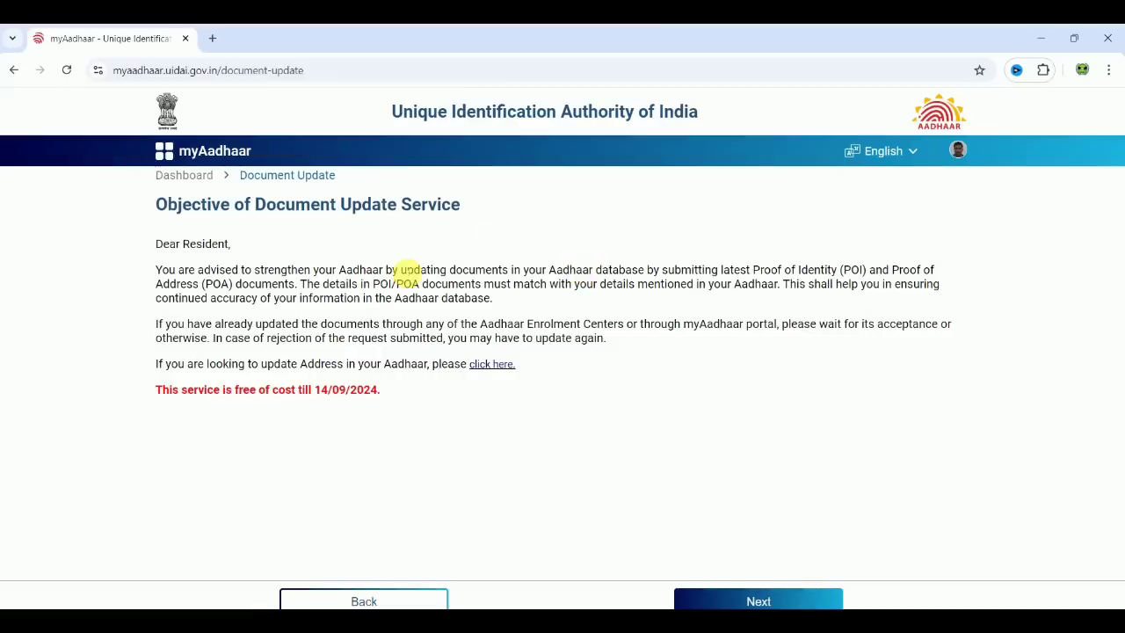
click(772, 599)
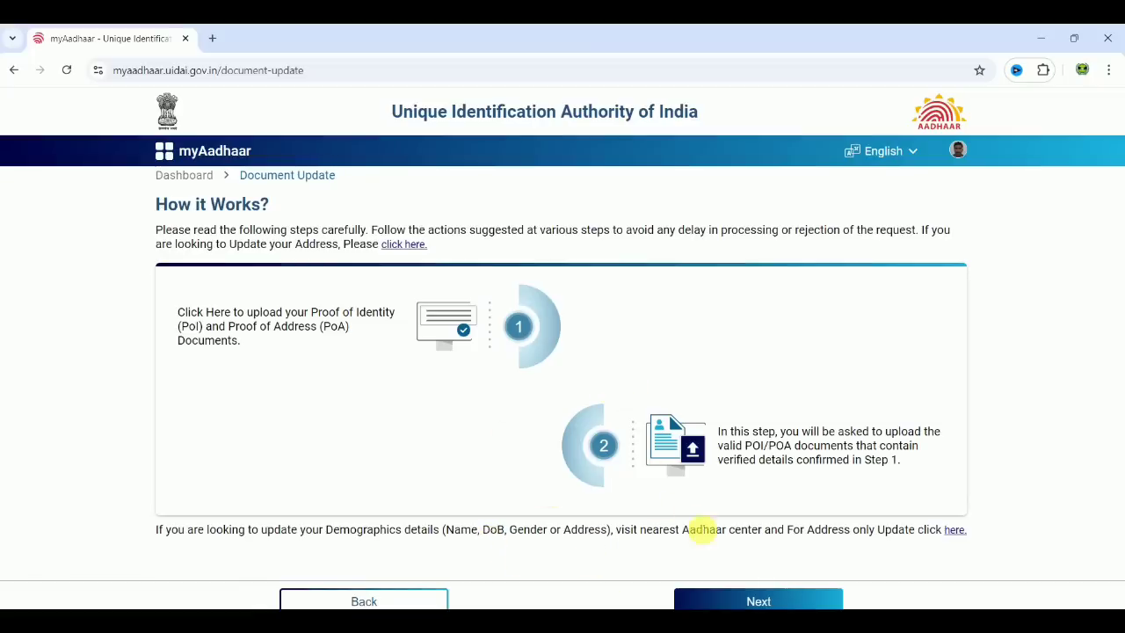
Step: Tick the checkbox confirming the demographic details and proceed to the Upload step
click(759, 600)
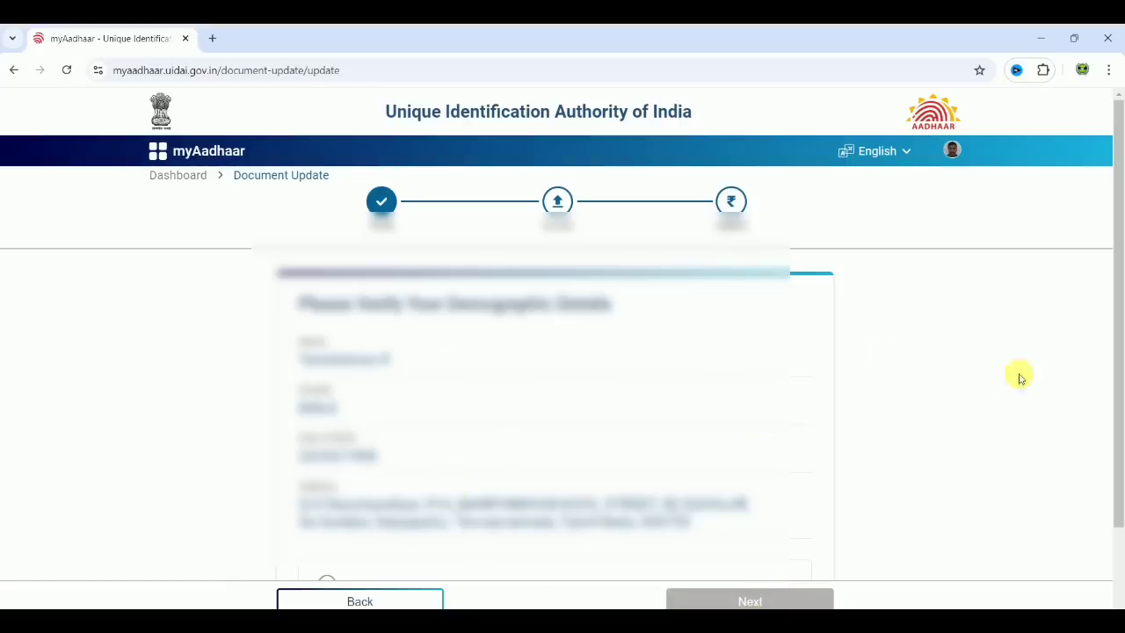
drag(1112, 427, 1019, 490)
click(390, 518)
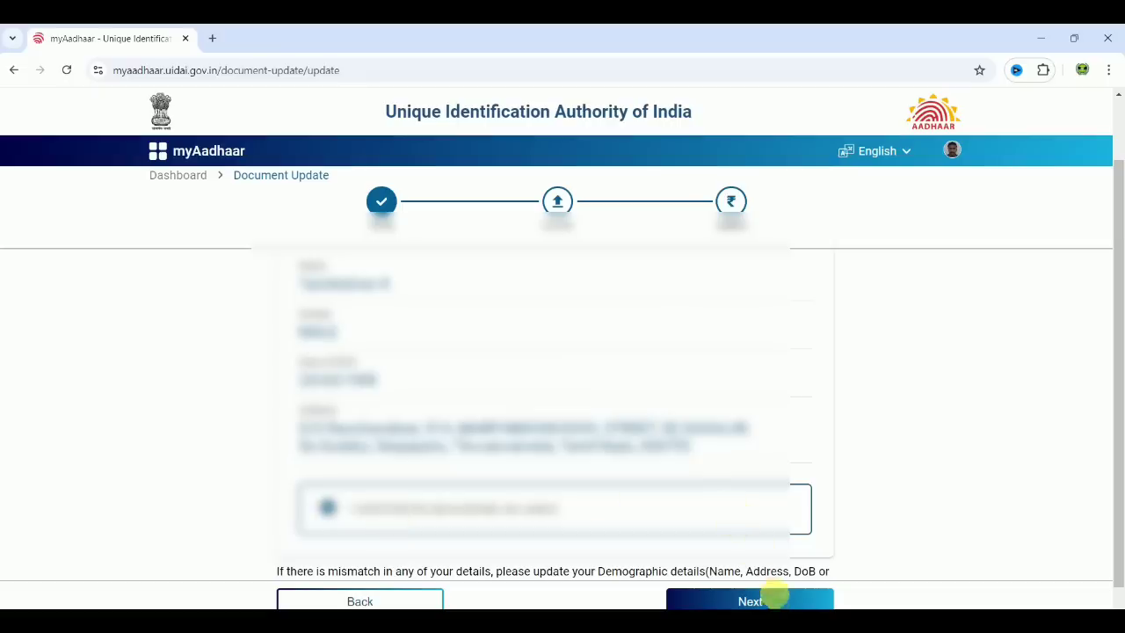
click(777, 601)
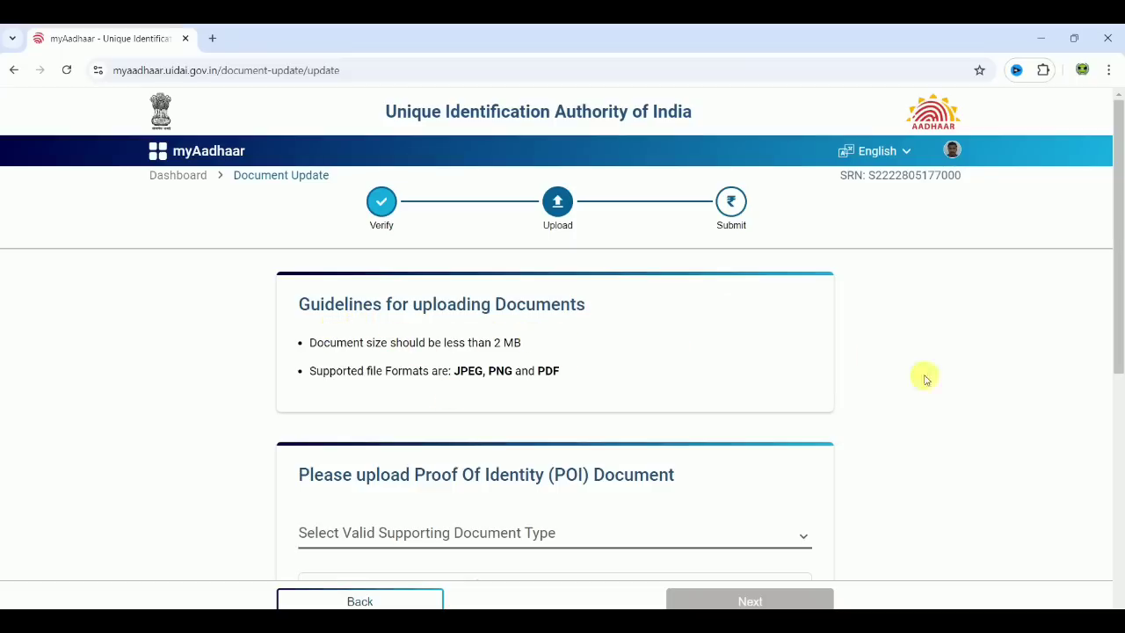
Step: Choose Voter Identity Card / e-Voter Identity Card as the POI type and acknowledge its advisory
scroll(958, 397, down, 3)
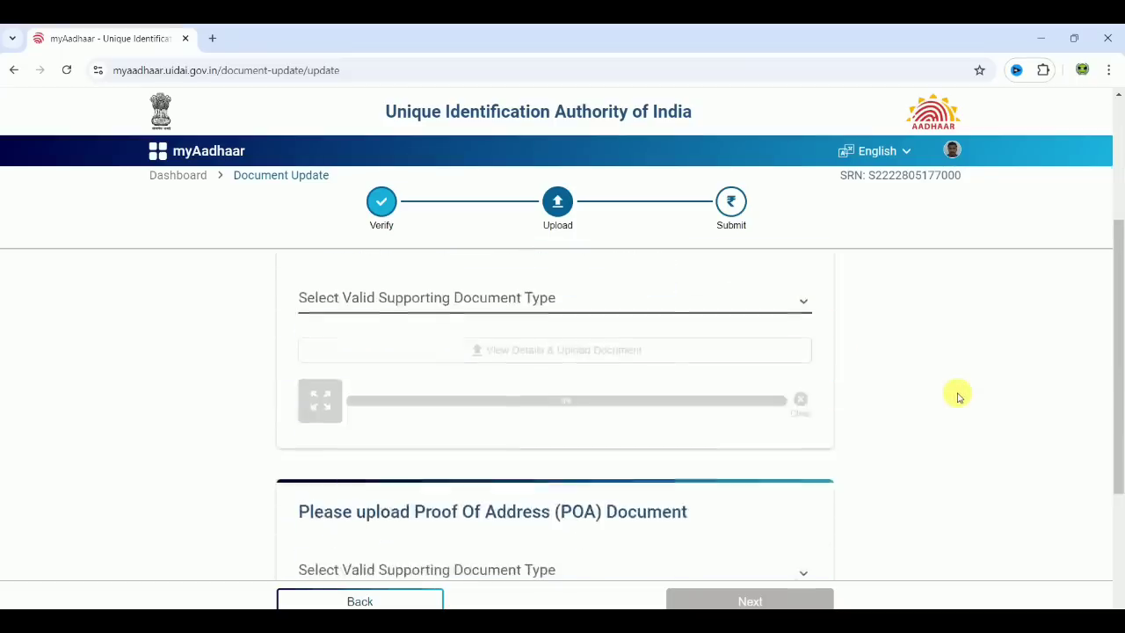
click(510, 312)
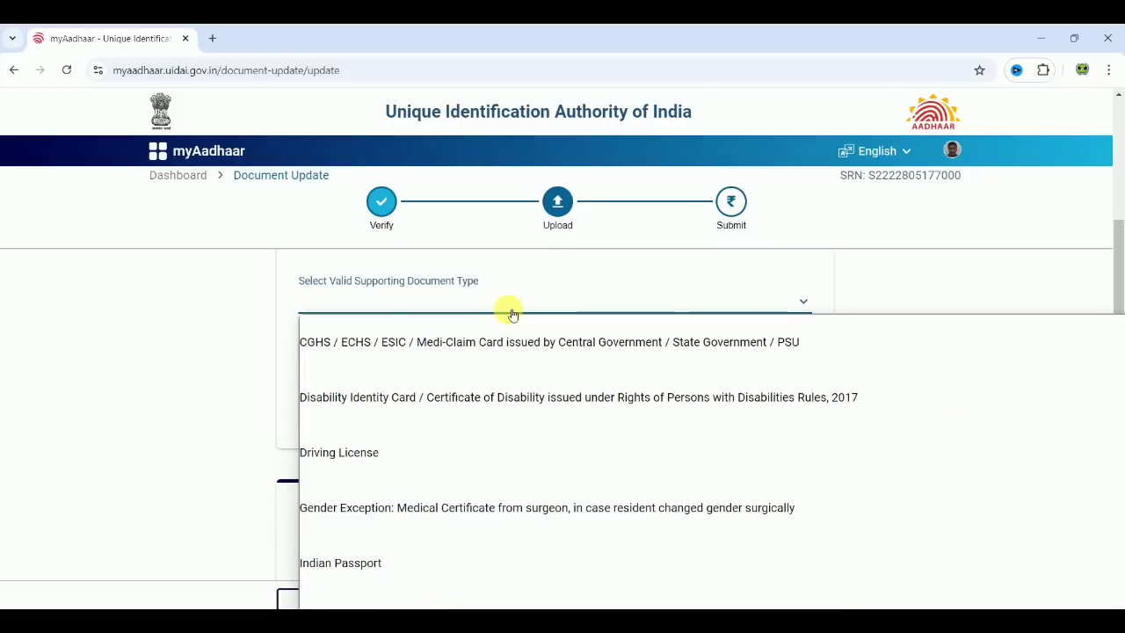
key(Down)
key(Down)
key(Down)
key(Down)
key(Down)
key(Down)
key(Down)
key(Down)
key(Down)
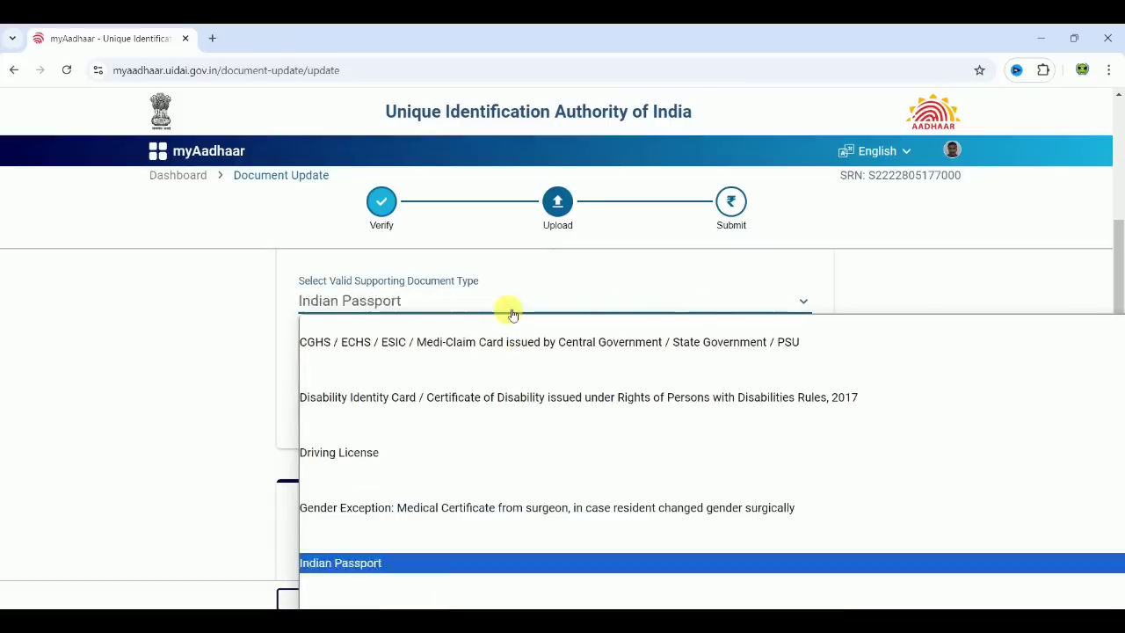
key(Down)
key(Down)
key(Down)
key(Down)
key(Down)
key(Down)
key(Down)
key(Down)
key(Down)
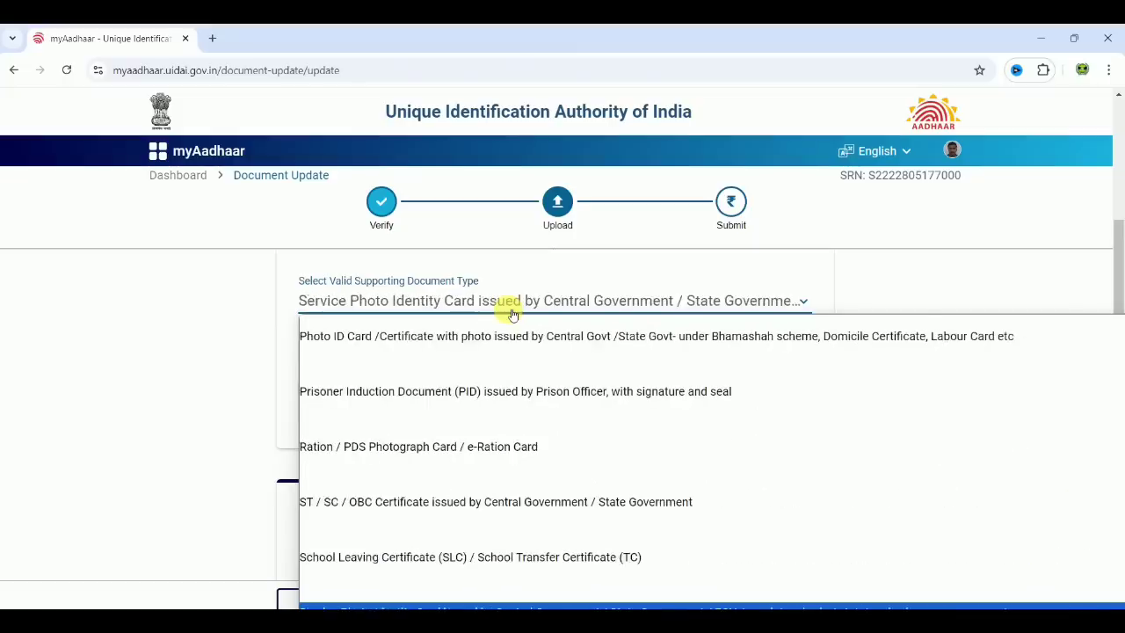
key(Down)
key(Down)
key(Down)
key(Down)
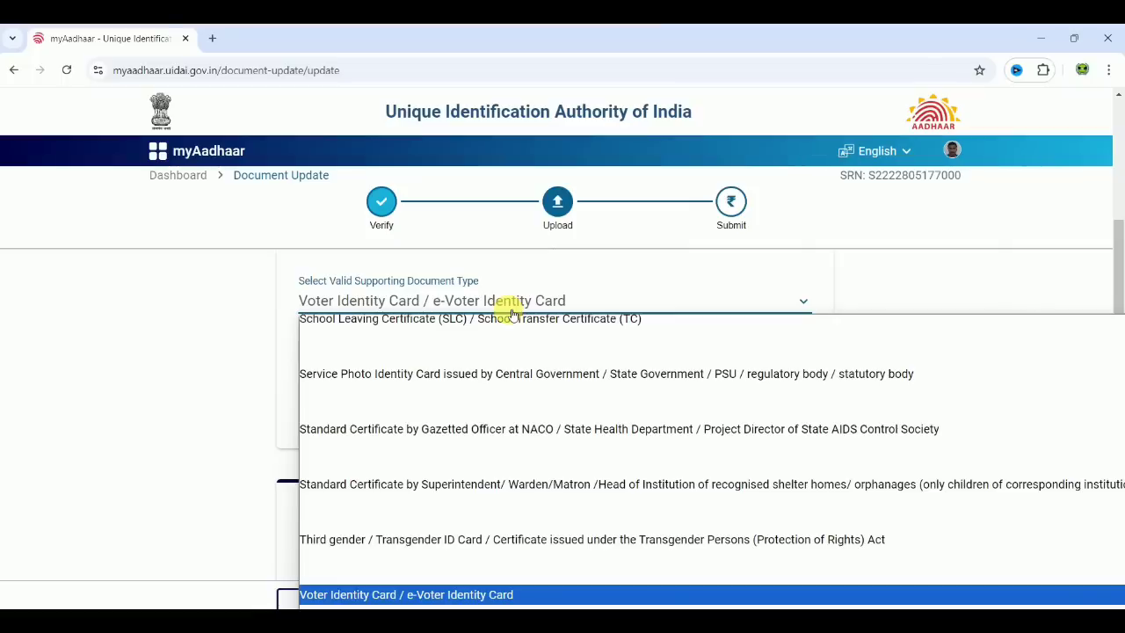
key(Return)
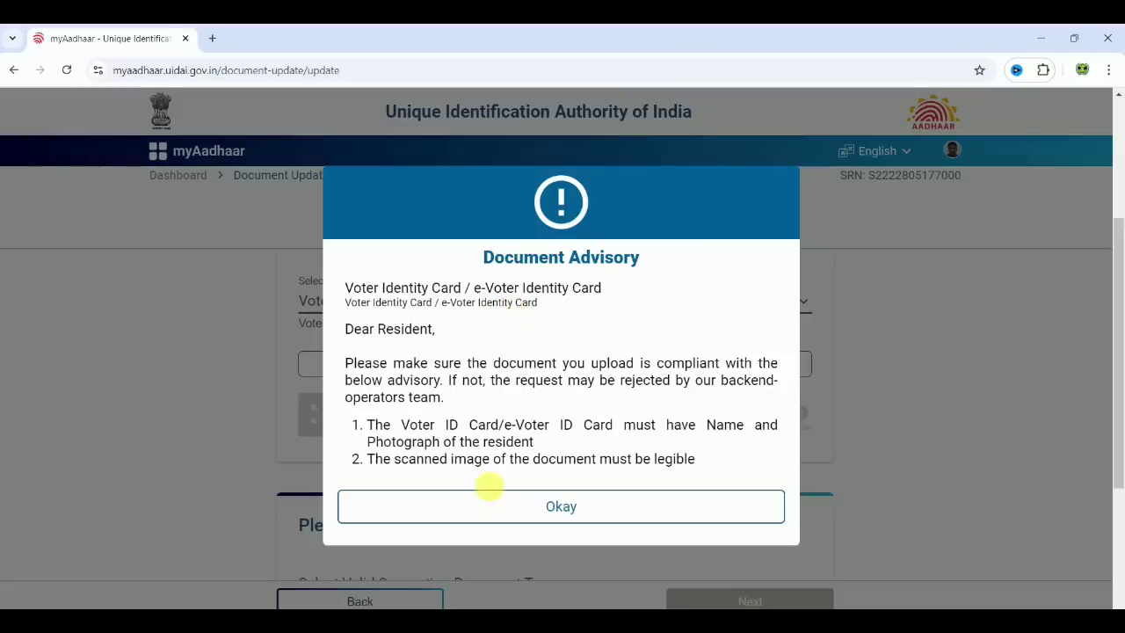
click(495, 504)
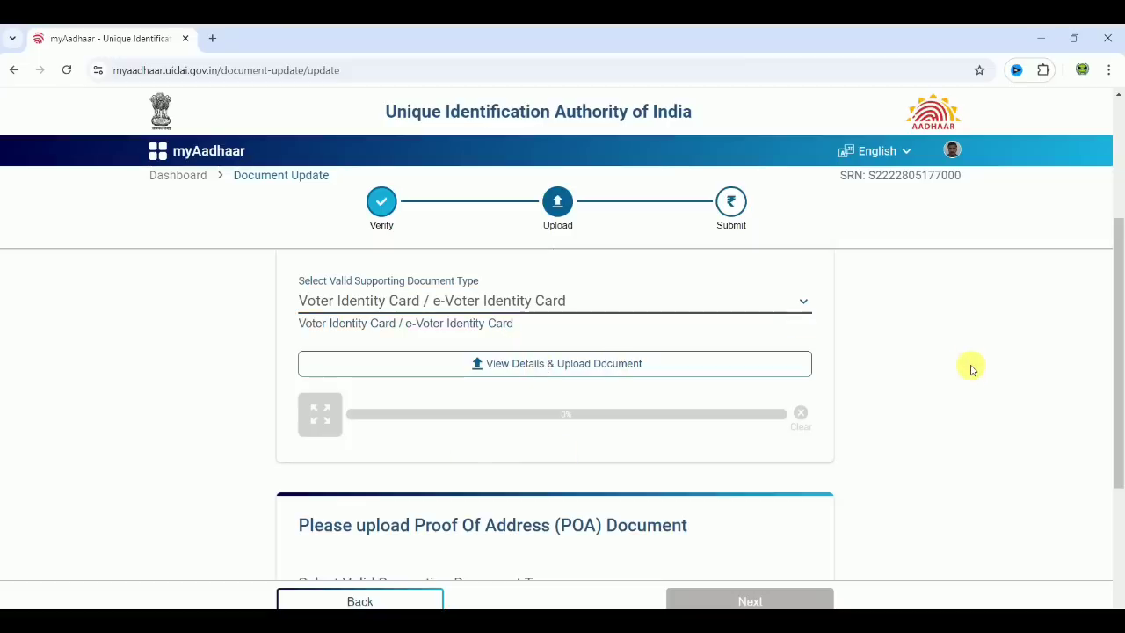
Step: Choose Ration / PDS Photograph Card / e-Ration Card as the POA type and acknowledge its advisory
scroll(971, 369, down, 2)
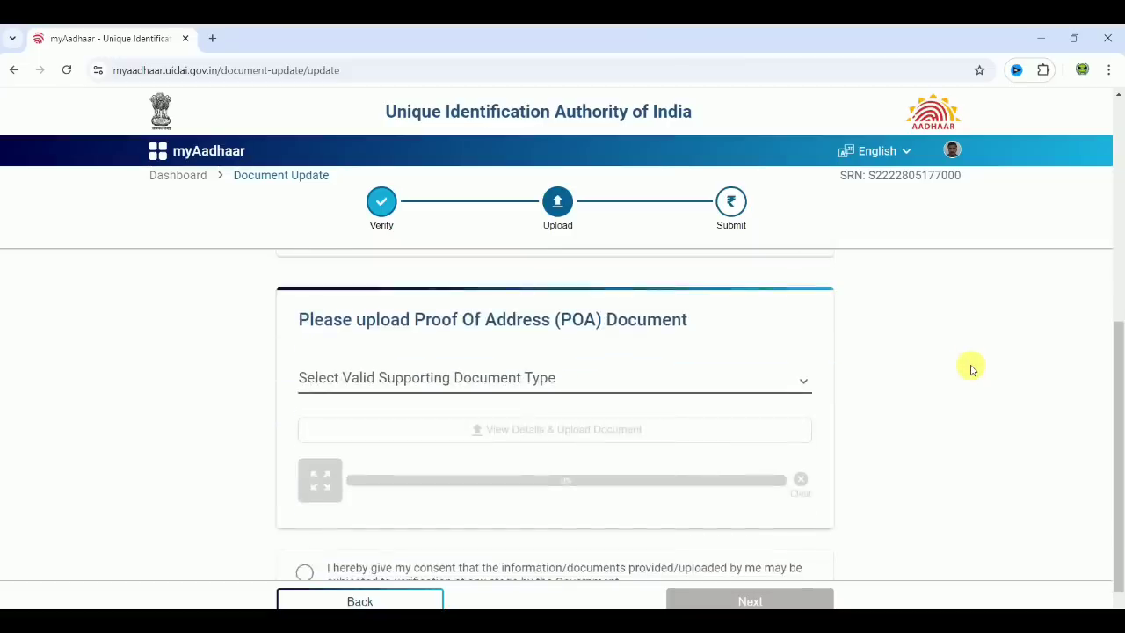
click(640, 386)
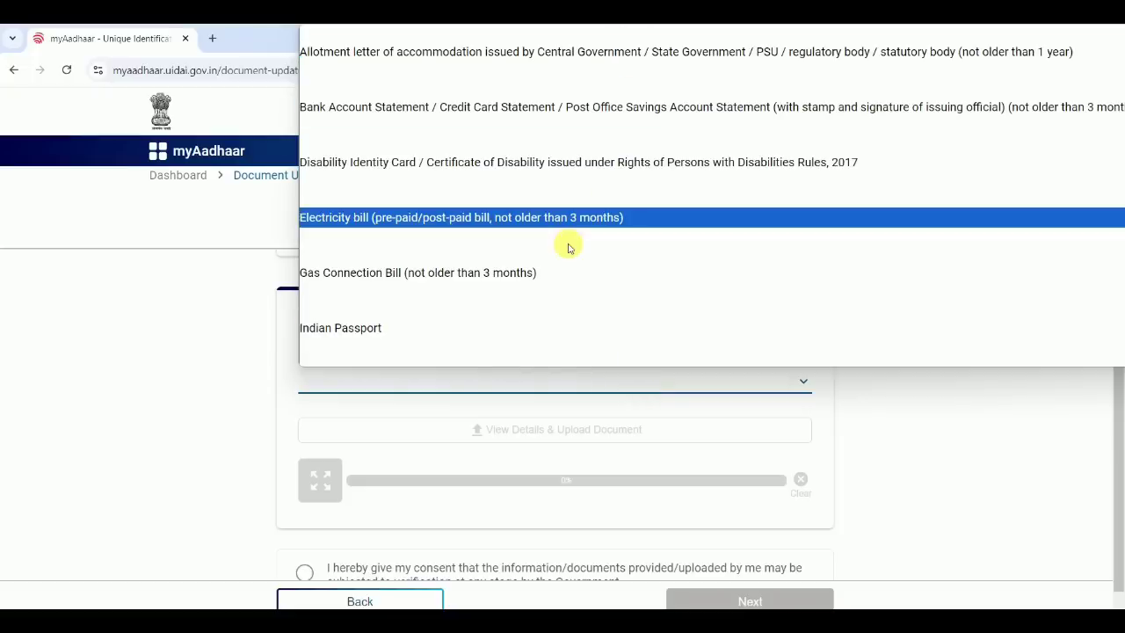
key(Down)
key(Down)
key(Down)
key(Down)
key(Down)
key(Down)
key(Down)
key(Down)
key(Down)
key(Down)
key(Down)
key(Down)
key(Down)
key(Up)
key(Up)
key(Return)
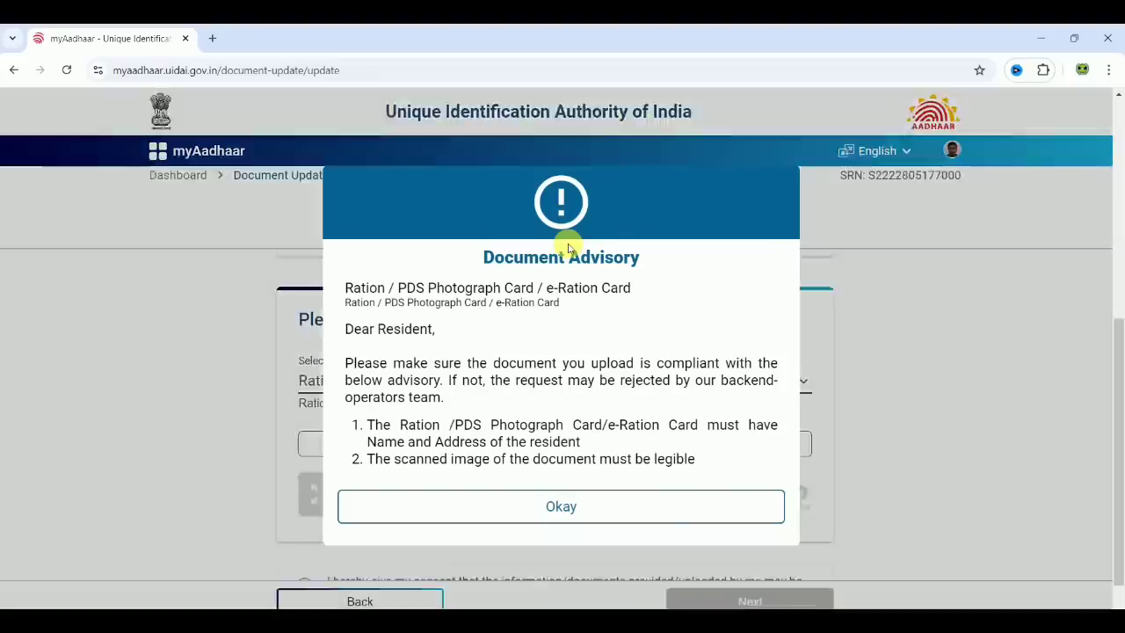
click(542, 506)
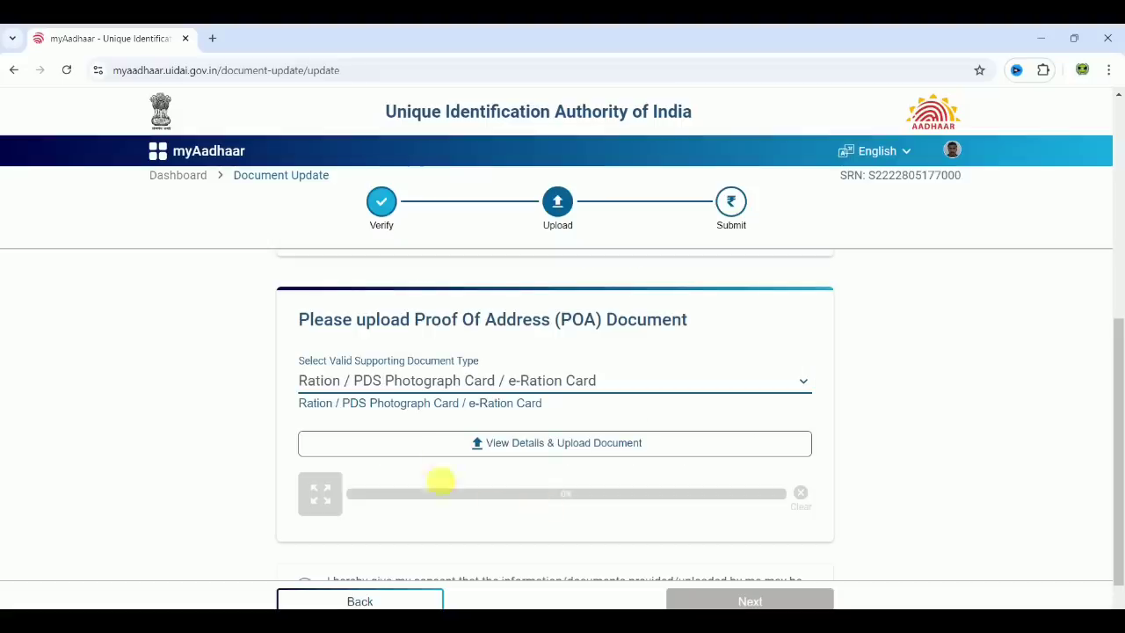
Step: Tick the consent checkbox for document verification
scroll(919, 434, down, 1)
double_click(490, 552)
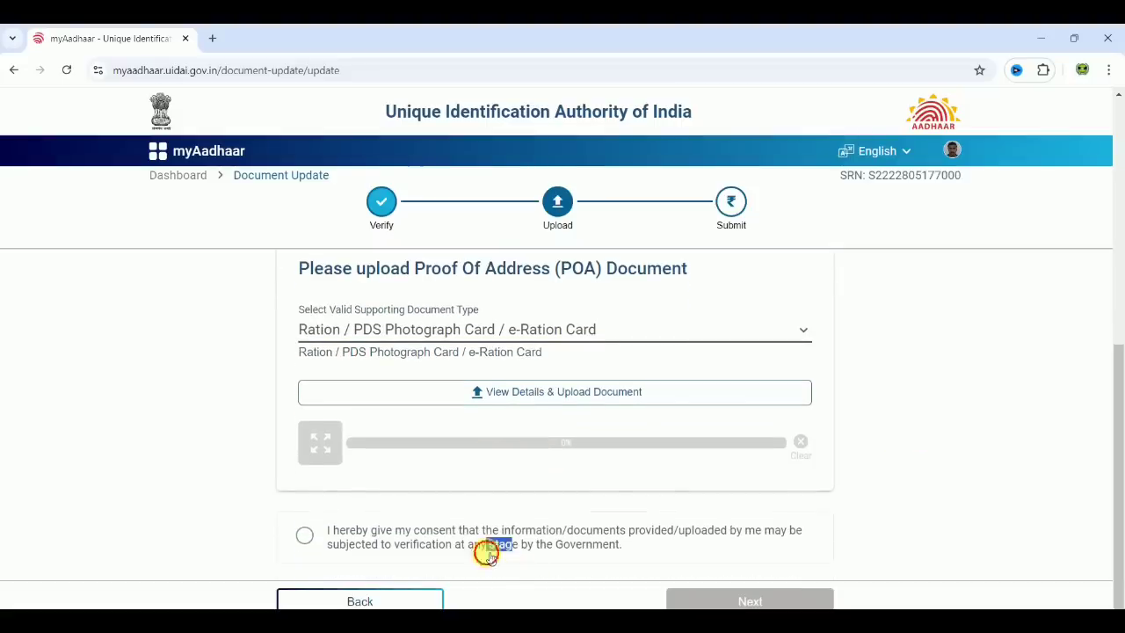
click(490, 552)
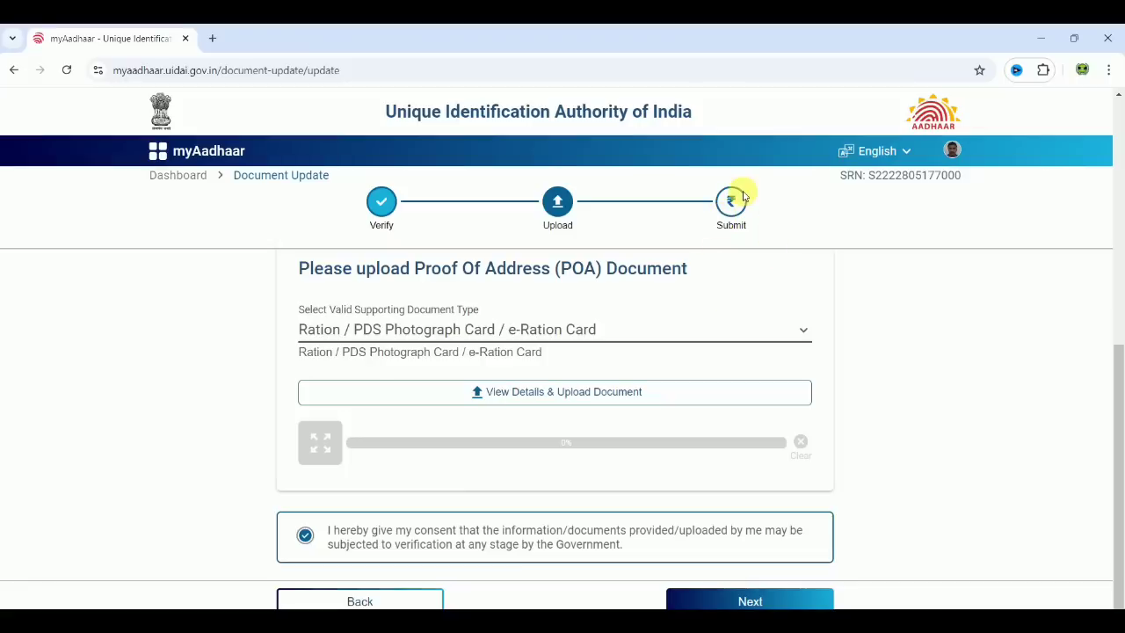
Step: Go back to the dashboard to find the Document Update request in Draft Stage
click(180, 175)
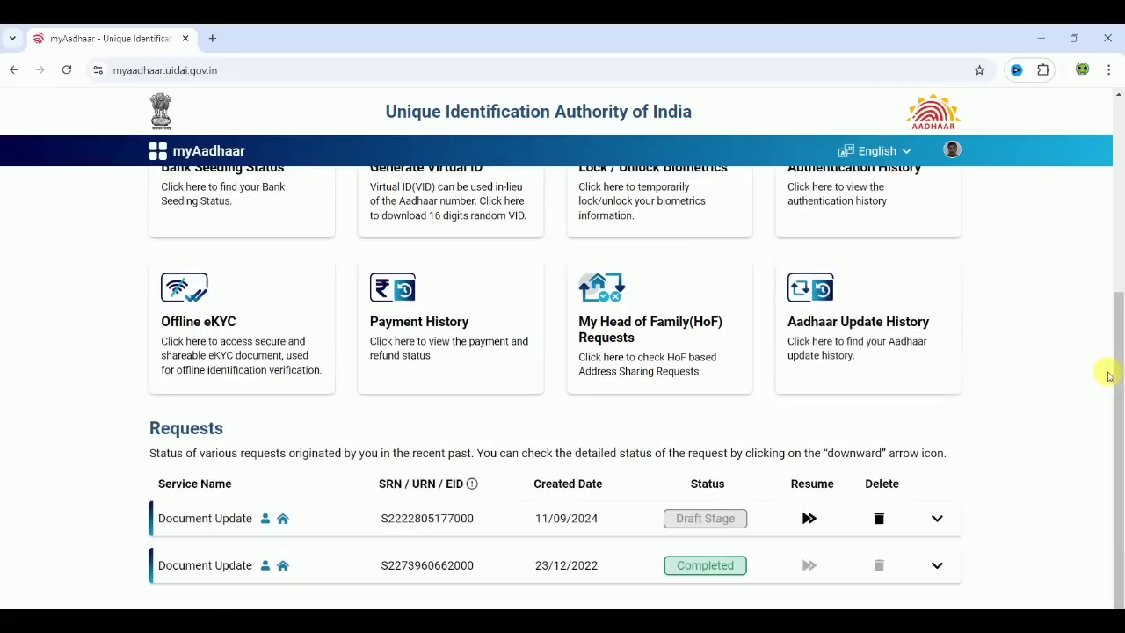